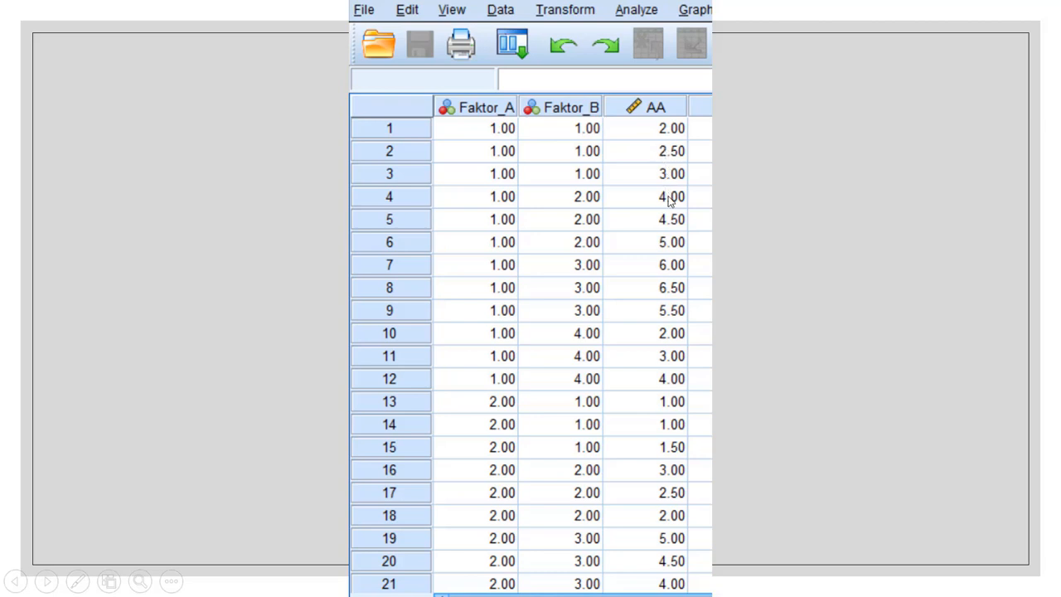
pyautogui.click(512, 286)
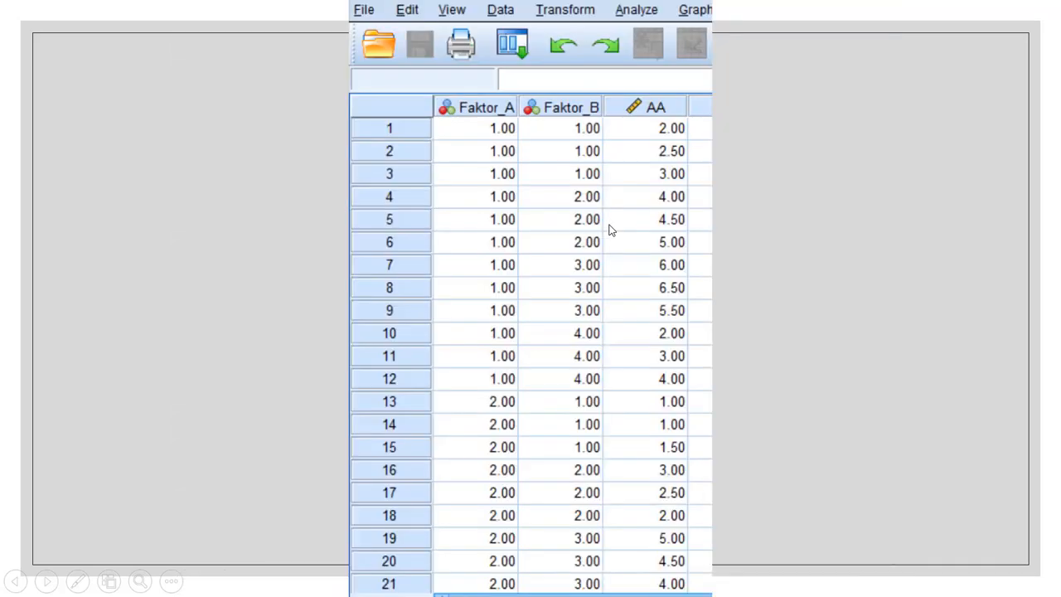
pyautogui.click(613, 228)
pyautogui.click(688, 220)
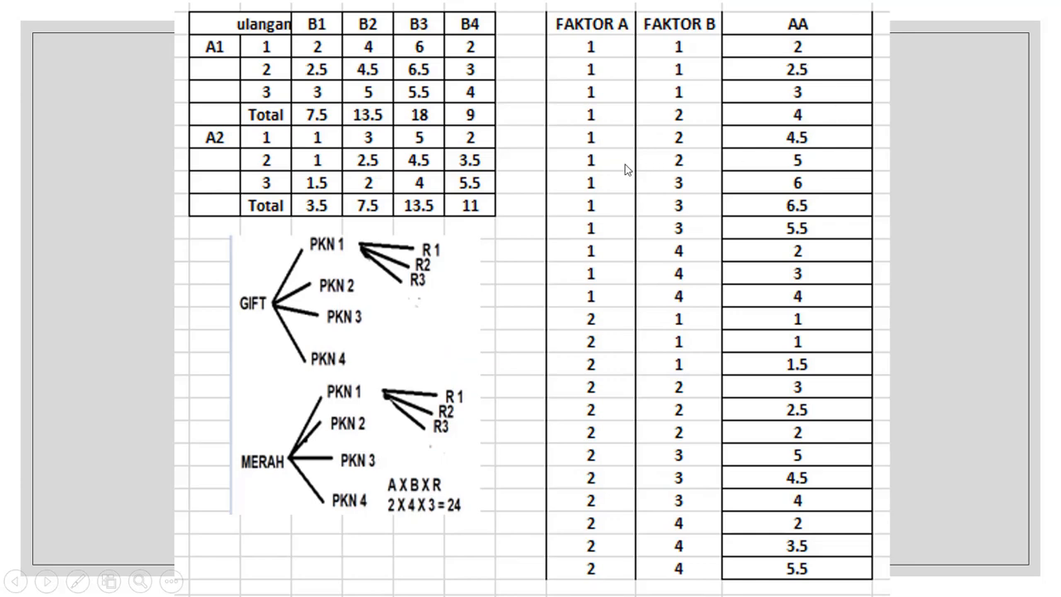
pyautogui.click(566, 196)
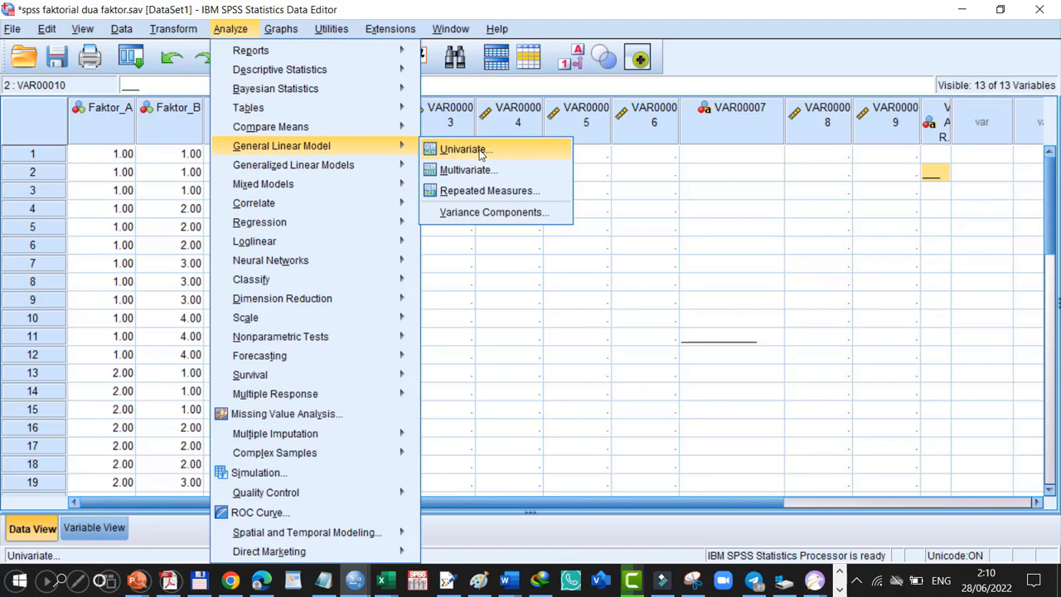
pyautogui.click(463, 149)
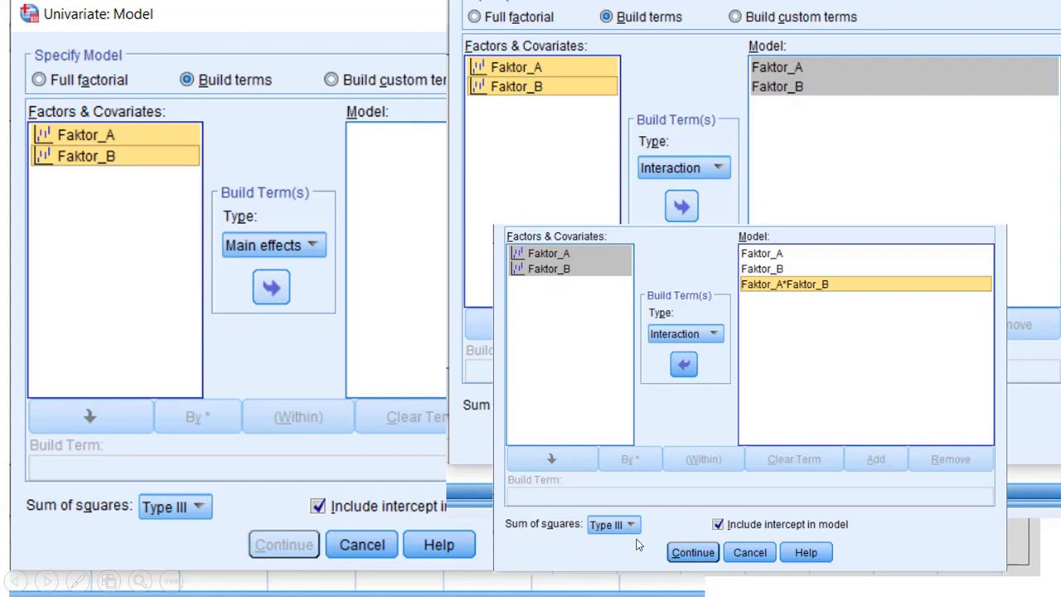
pyautogui.click(691, 553)
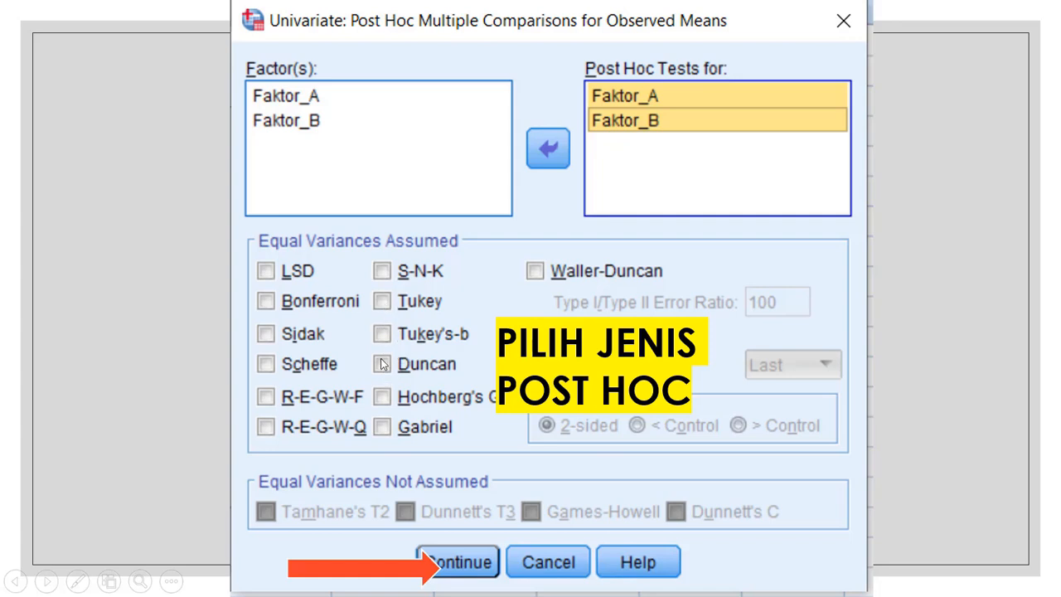
pyautogui.click(464, 563)
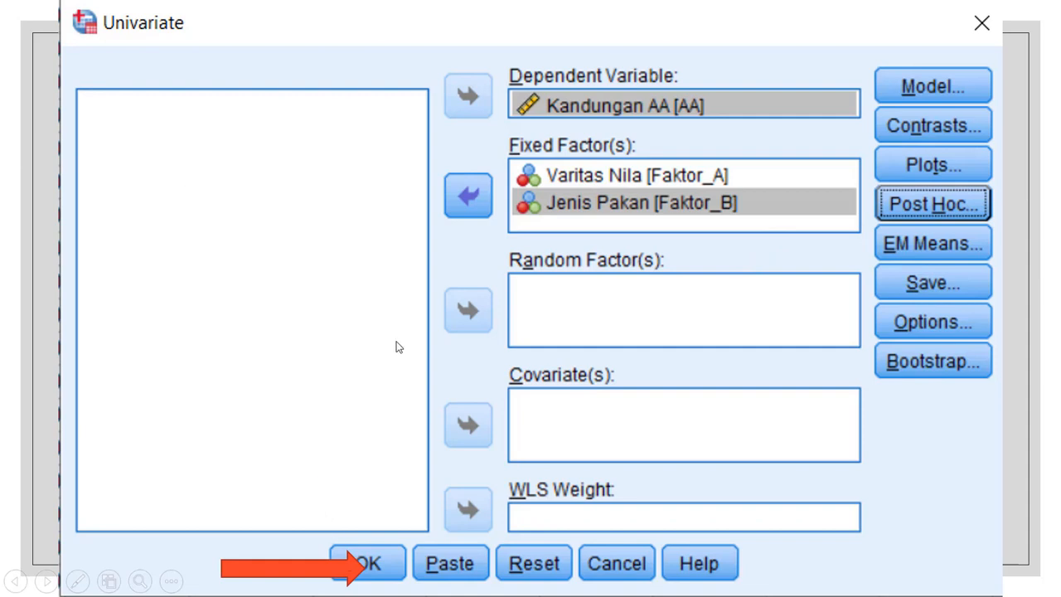
pyautogui.click(369, 563)
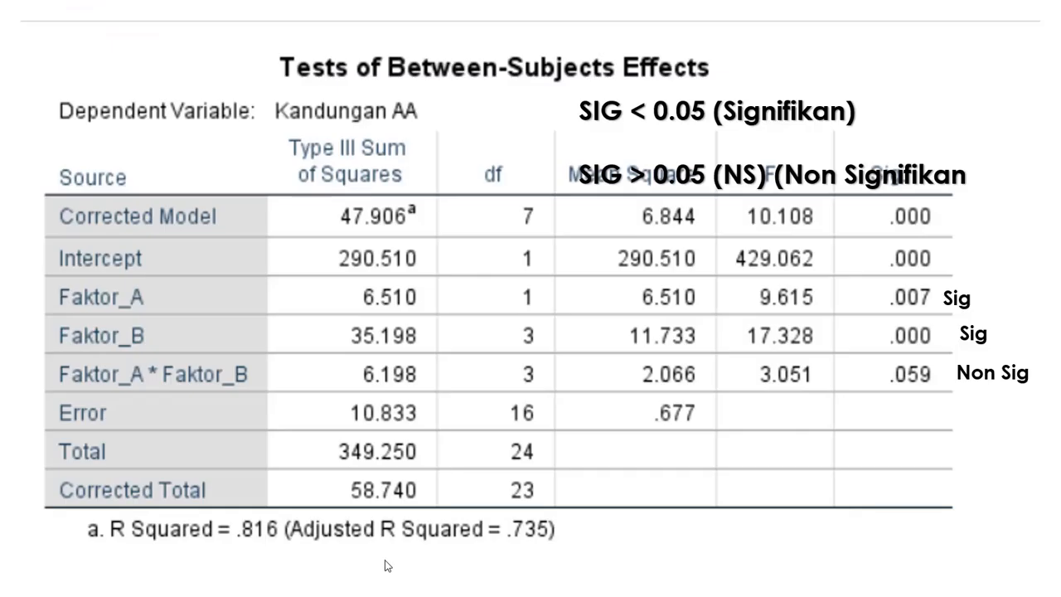
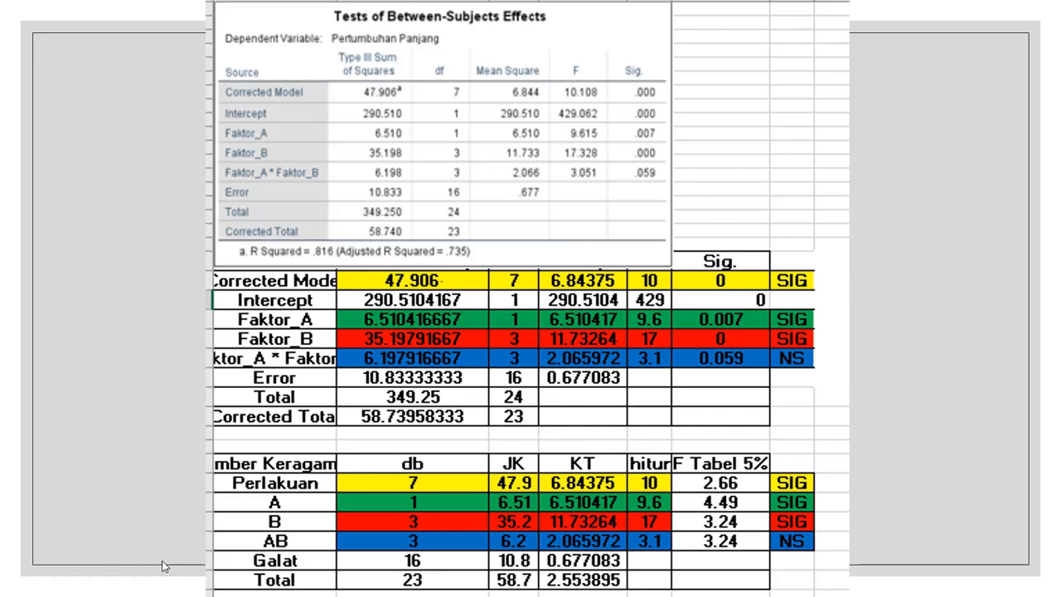
pyautogui.press('Right')
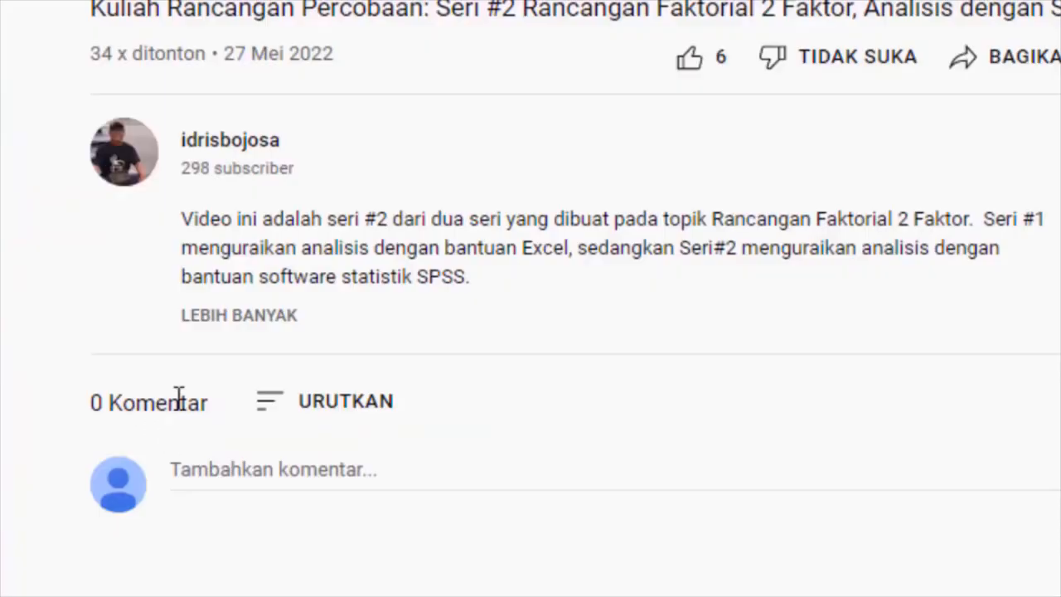
pyautogui.click(1007, 58)
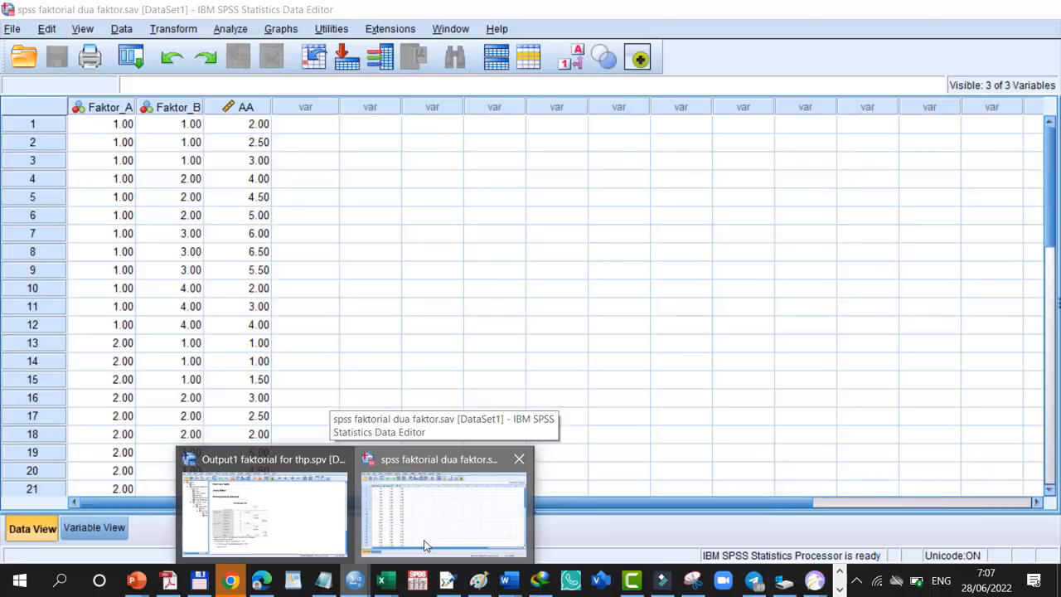
# Switch to the SPSS data file "spss faktorial dua faktor.sav" and open the General Linear Model Univariate analysis.
pyautogui.click(424, 546)
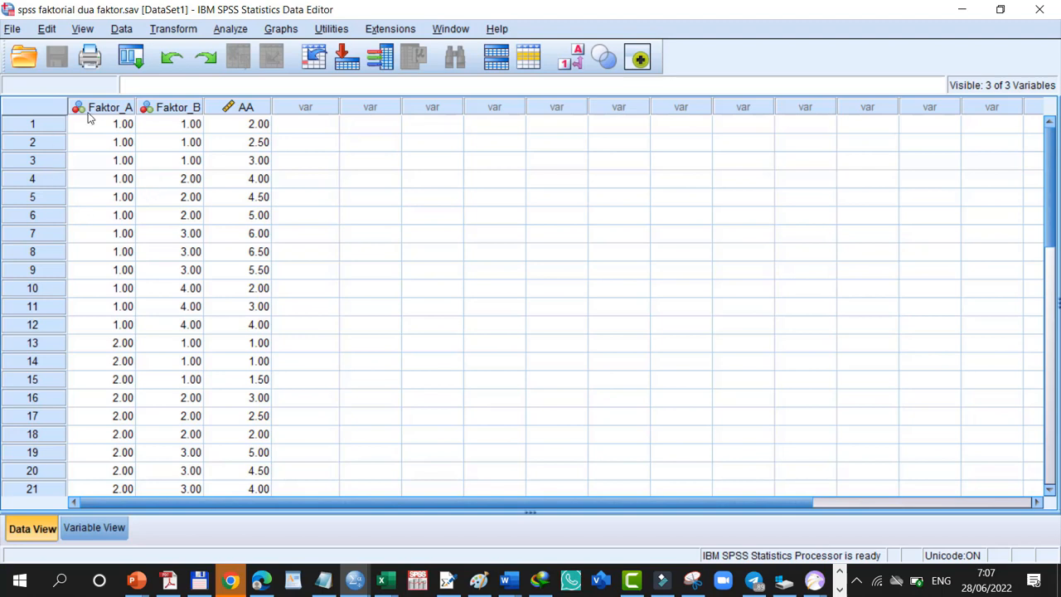
pyautogui.click(227, 30)
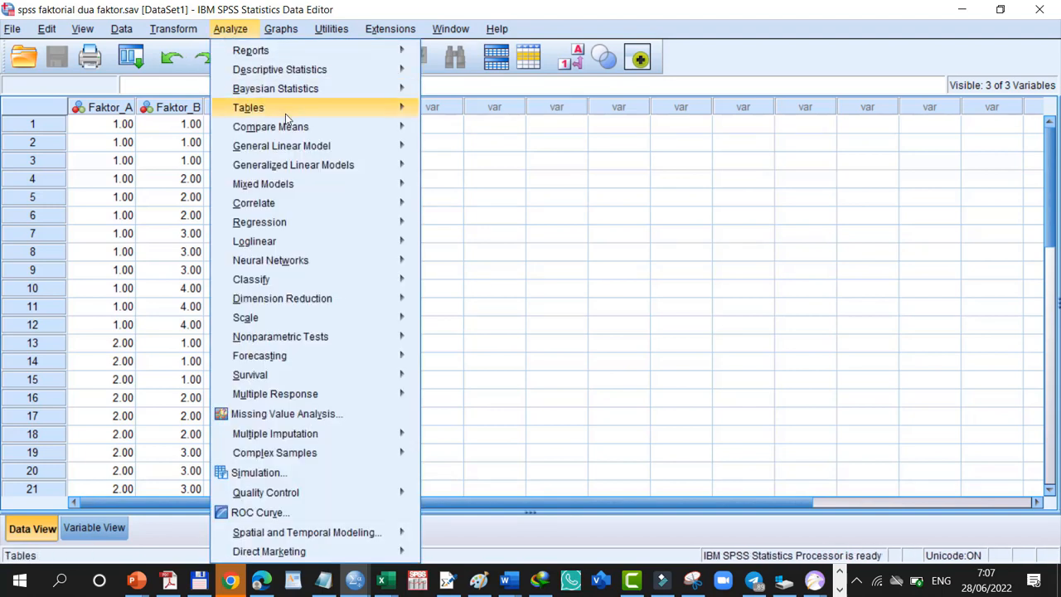
pyautogui.moveTo(393, 149)
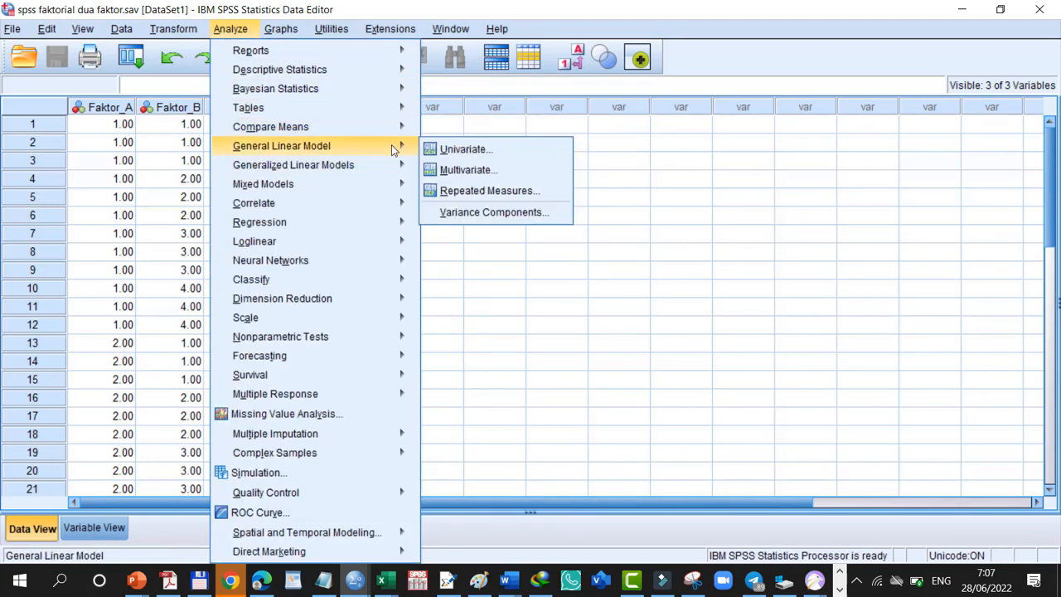
pyautogui.click(460, 149)
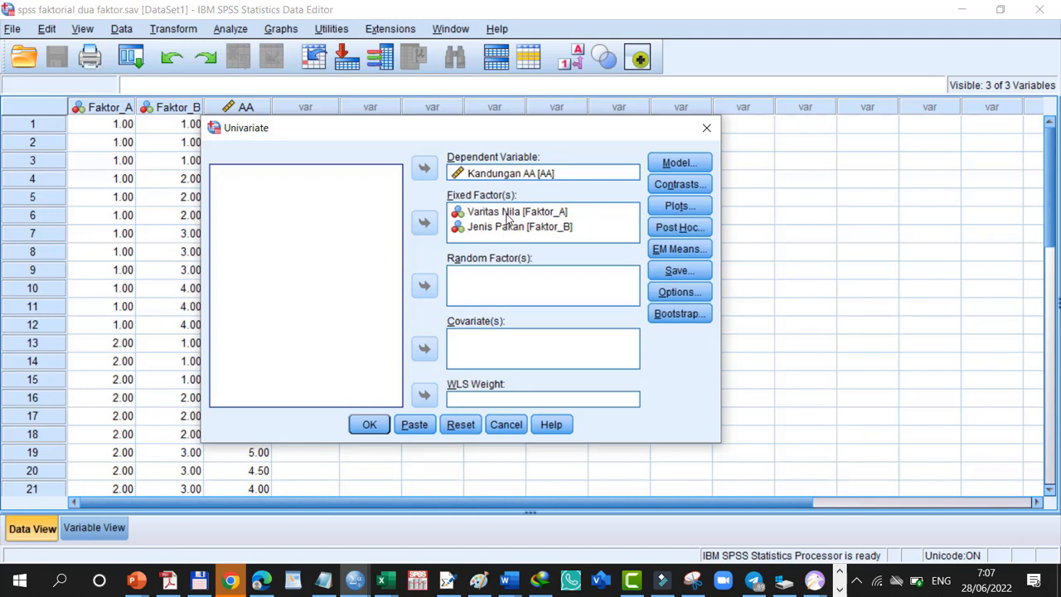
# Open the Univariate model specification and set the build-term type to Main effects.
pyautogui.click(667, 165)
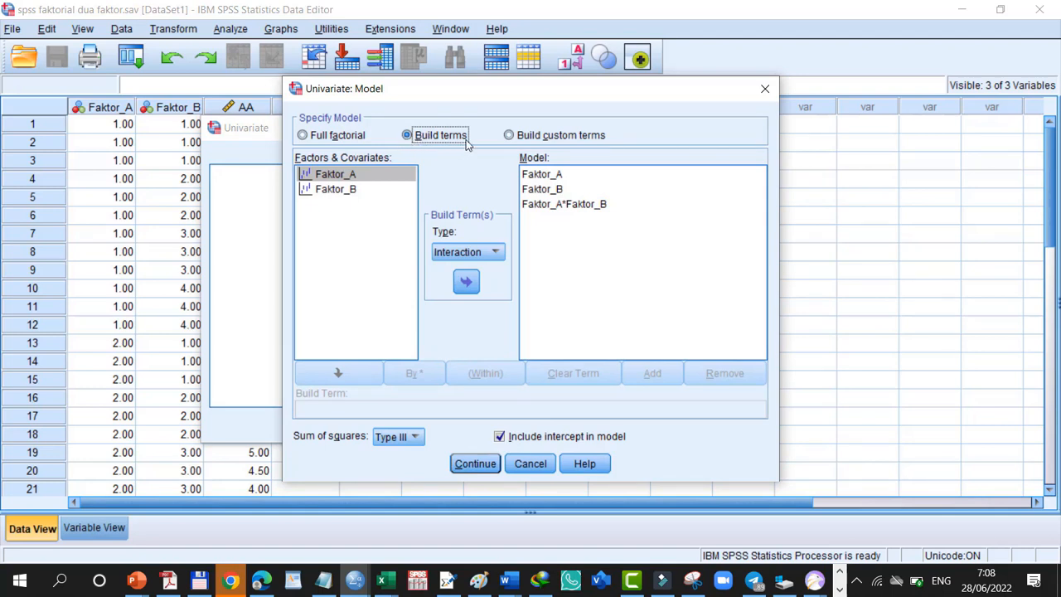
pyautogui.click(495, 252)
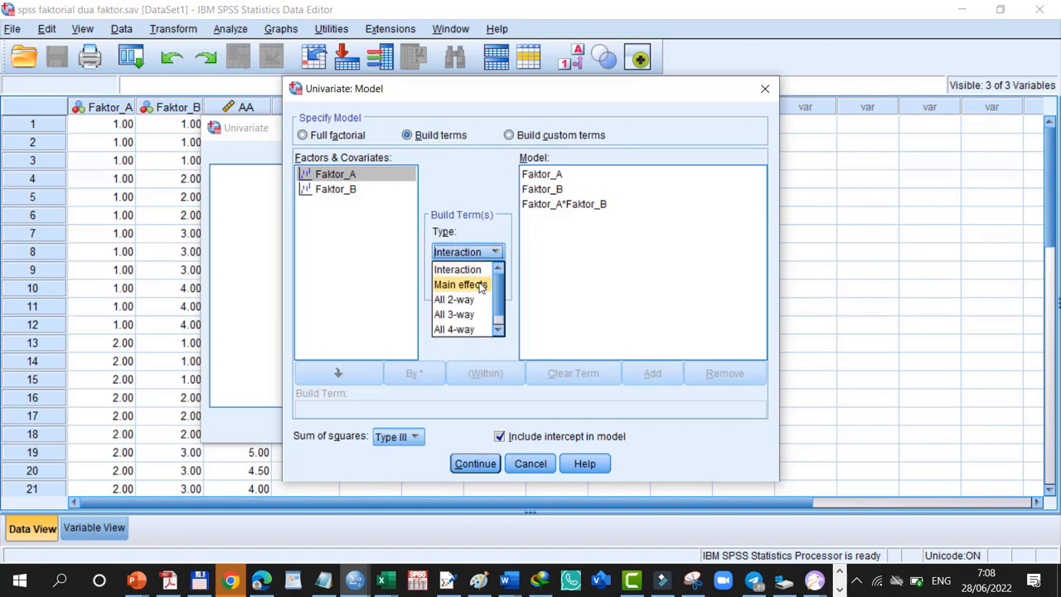
pyautogui.click(480, 286)
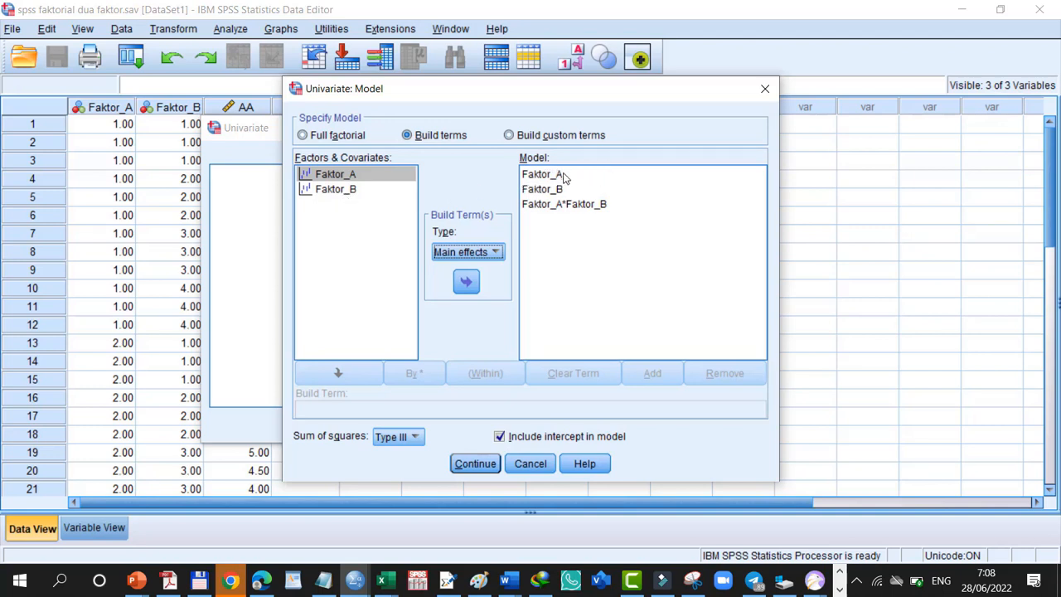
pyautogui.click(556, 196)
# Set the build-term type to Interaction, try to add the interaction of Faktor_A and Faktor_B, and accept the model specification.
pyautogui.click(495, 255)
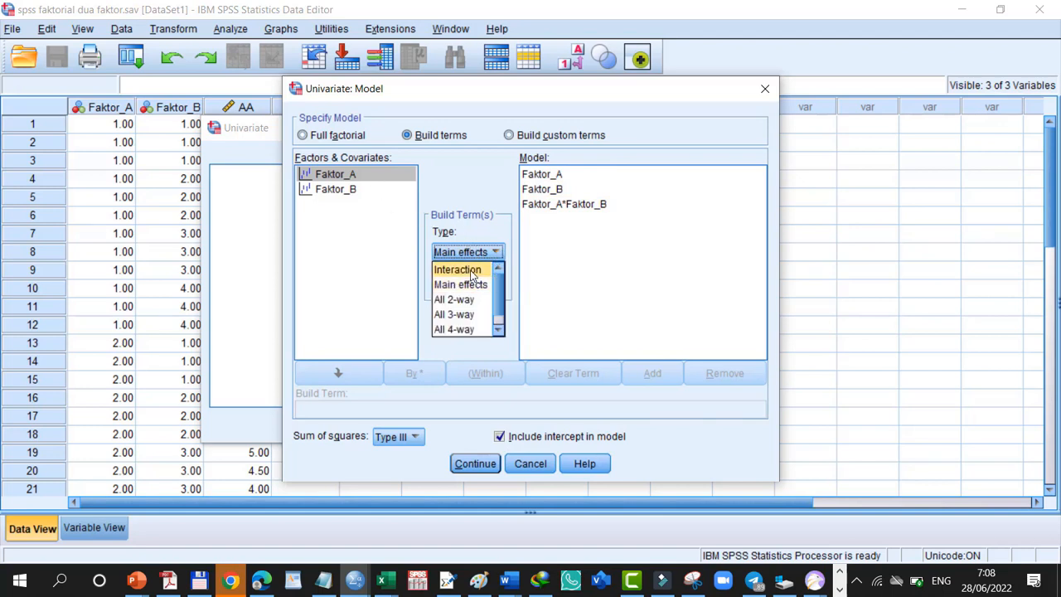
pyautogui.click(470, 271)
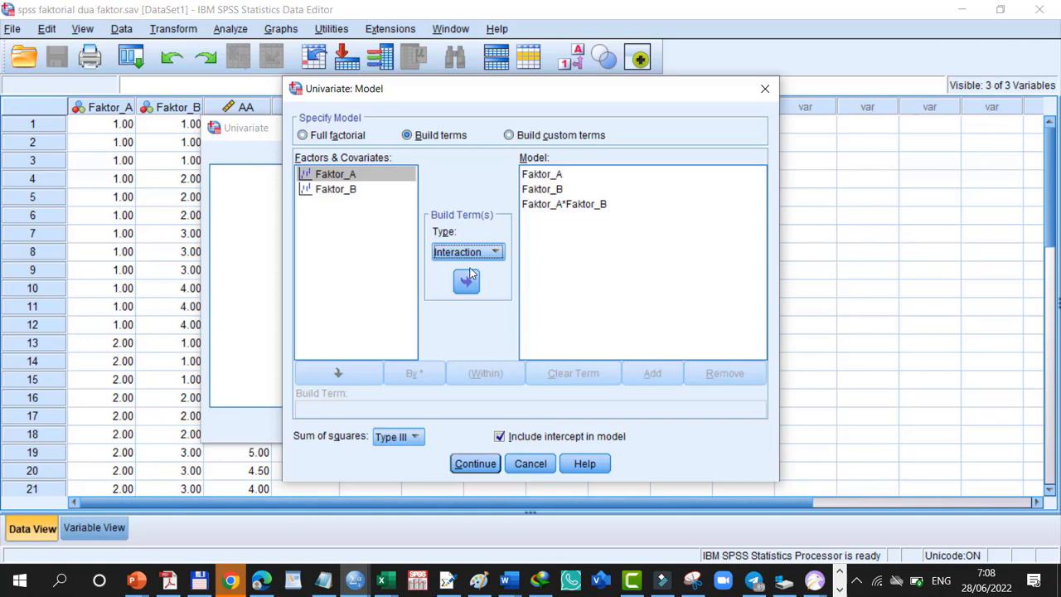
pyautogui.click(347, 178)
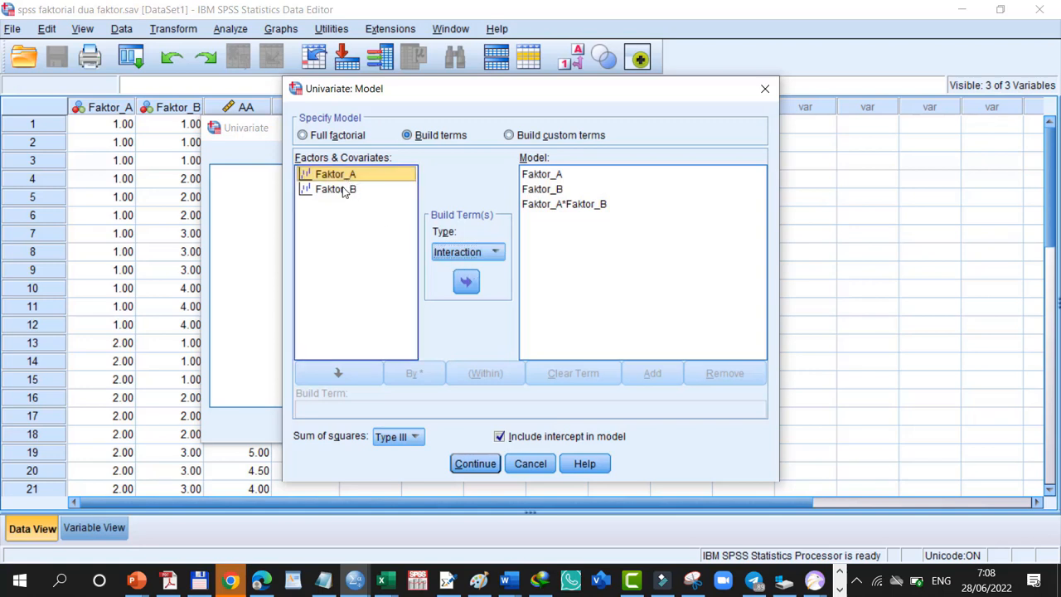
pyautogui.keyDown('ctrl'); pyautogui.click(344, 190); pyautogui.keyUp('ctrl')
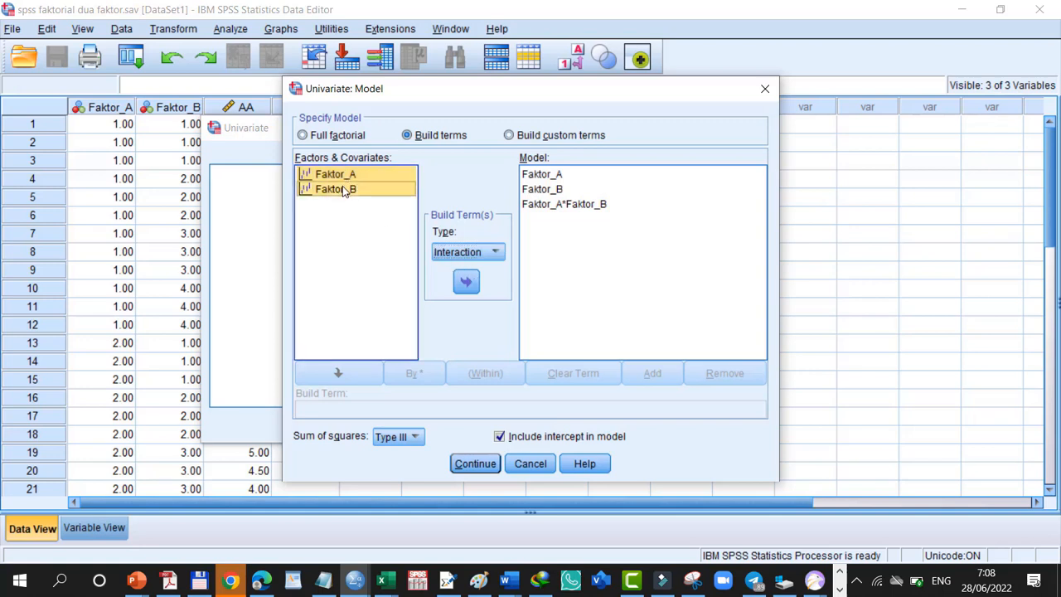
pyautogui.click(465, 282)
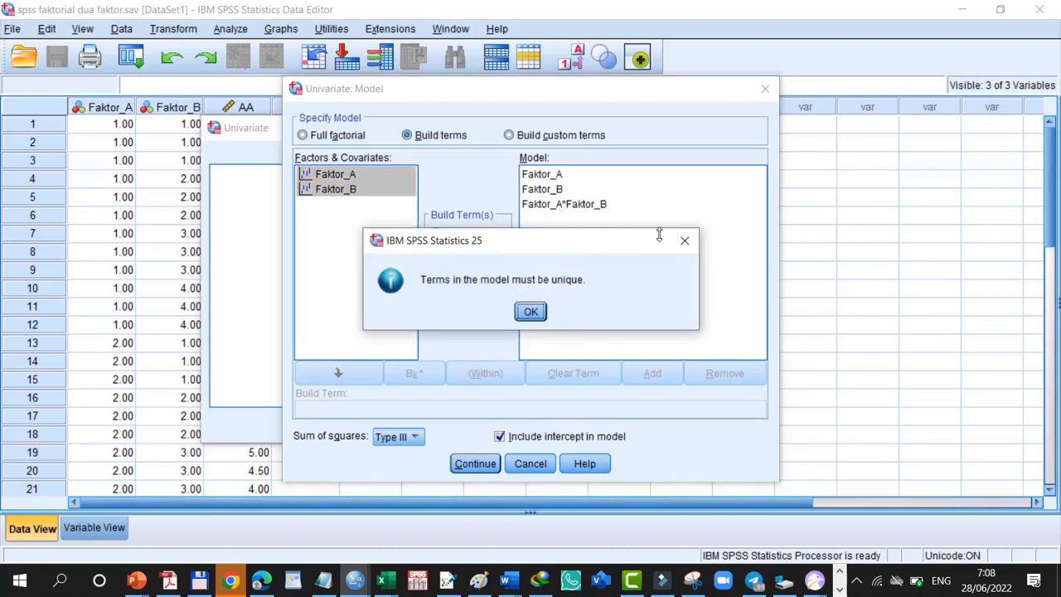
pyautogui.click(686, 240)
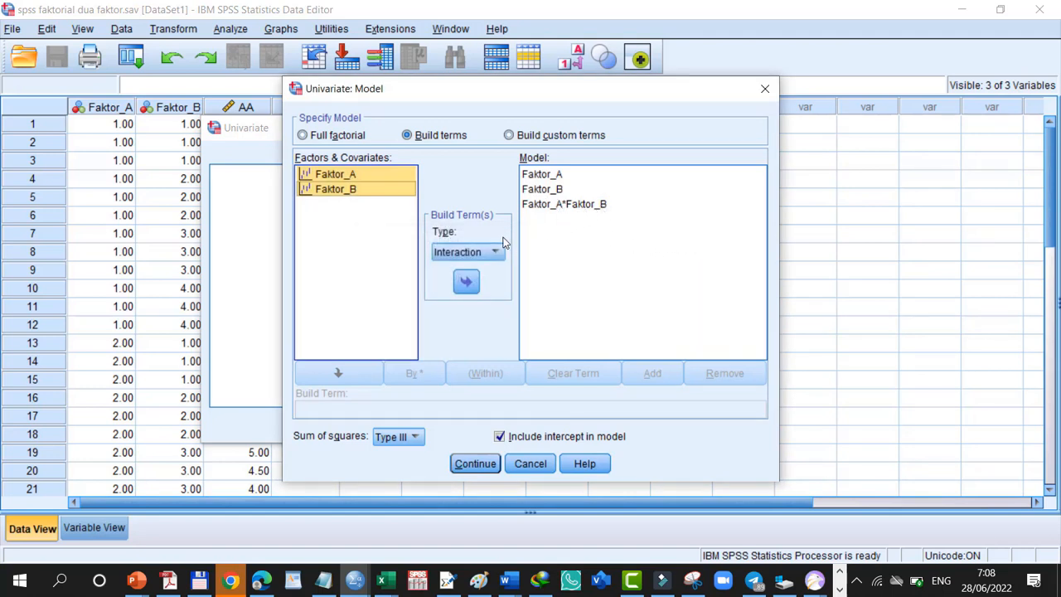
pyautogui.click(488, 465)
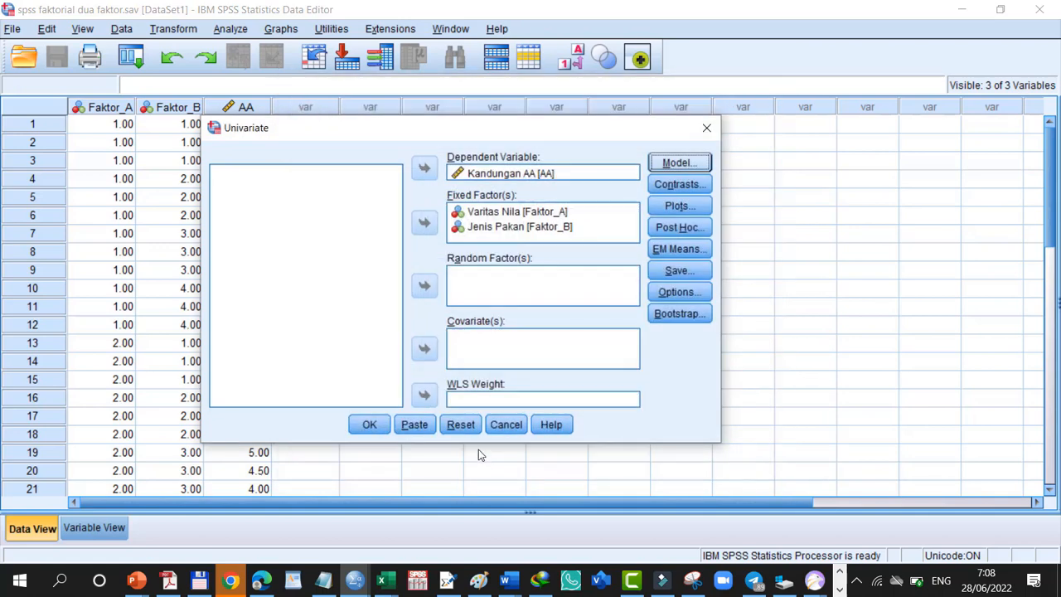
# Accept the Tukey's-b and Duncan post hoc tests for Faktor_A and Faktor_B, and run the Univariate analysis.
pyautogui.click(676, 226)
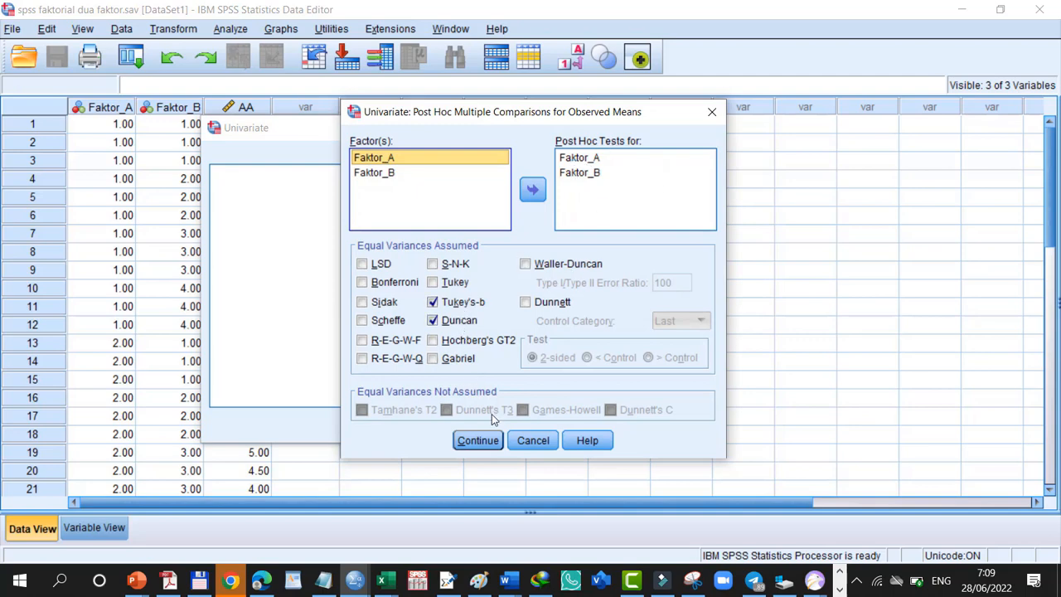
pyautogui.click(478, 440)
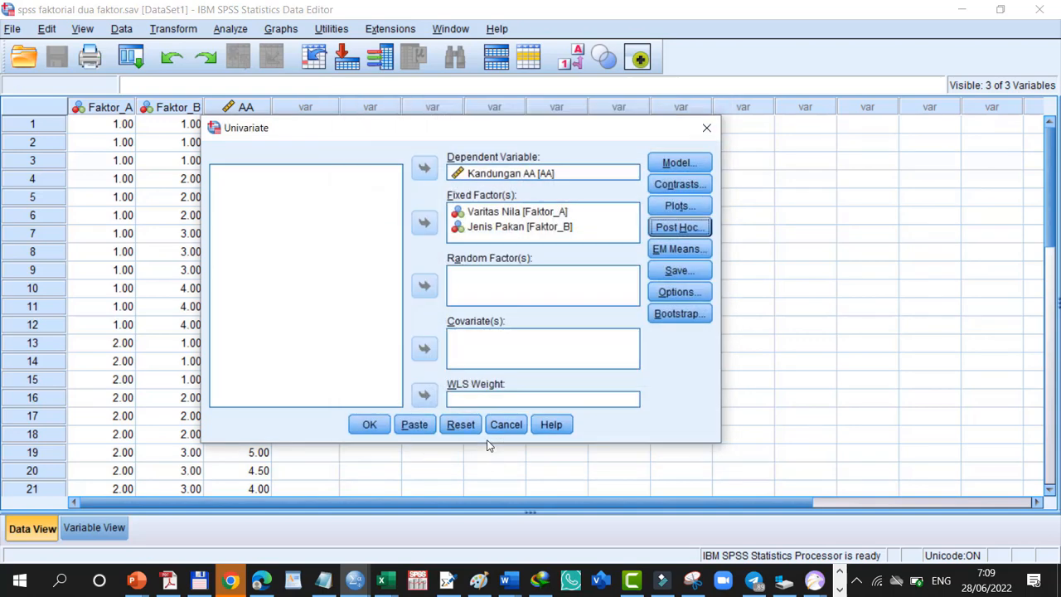
pyautogui.click(370, 426)
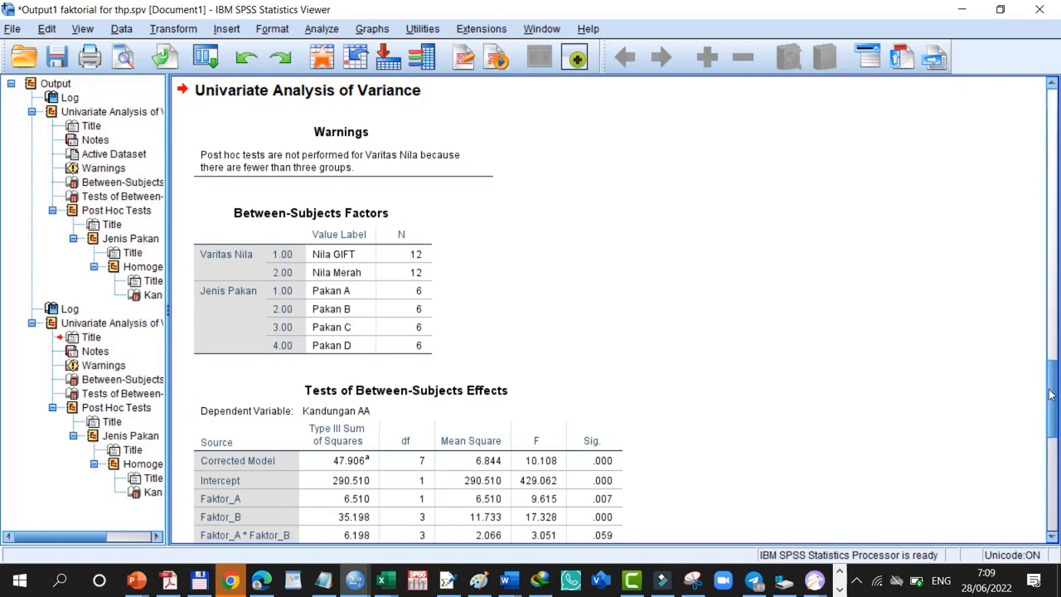
# Examine the new Tests of Between-Subjects Effects table and the Jenis Pakan homogeneous subsets for Kandungan AA.
pyautogui.moveTo(1052, 398); pyautogui.dragTo(1058, 428)
pyautogui.click(337, 207)
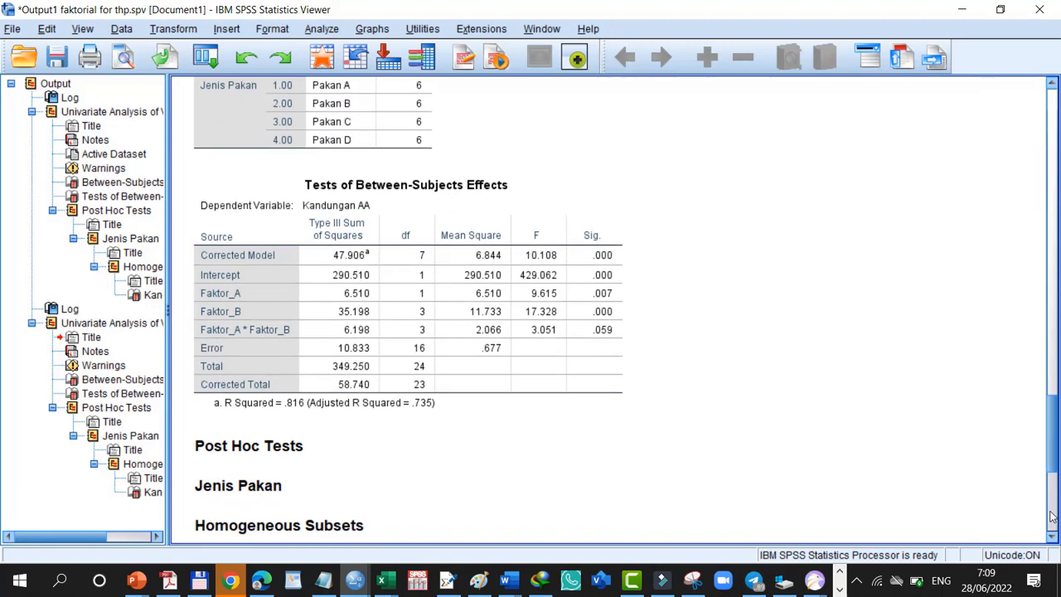
pyautogui.moveTo(1058, 450); pyautogui.dragTo(1058, 508)
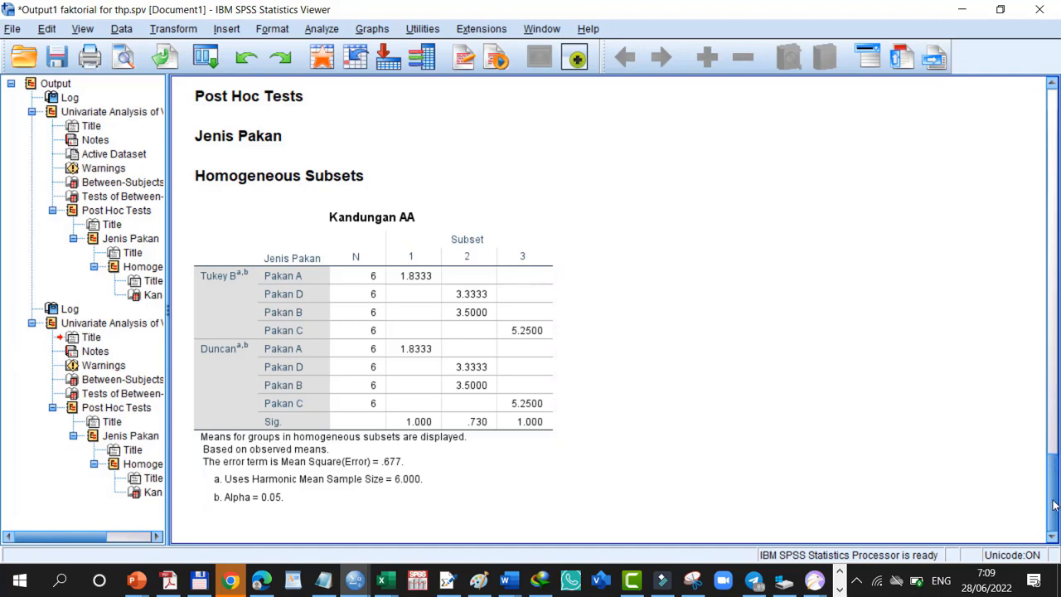
pyautogui.moveTo(1051, 510)
pyautogui.mouseDown()
pyautogui.moveTo(1050, 499)
pyautogui.moveTo(1051, 526)
pyautogui.mouseUp()
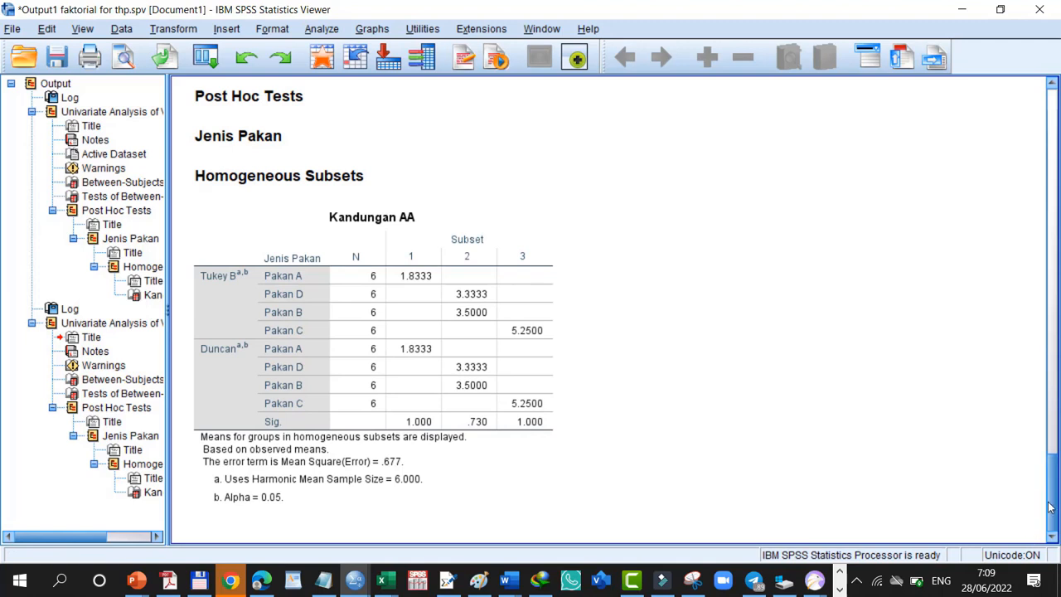
pyautogui.scroll(5, 1051, 497)
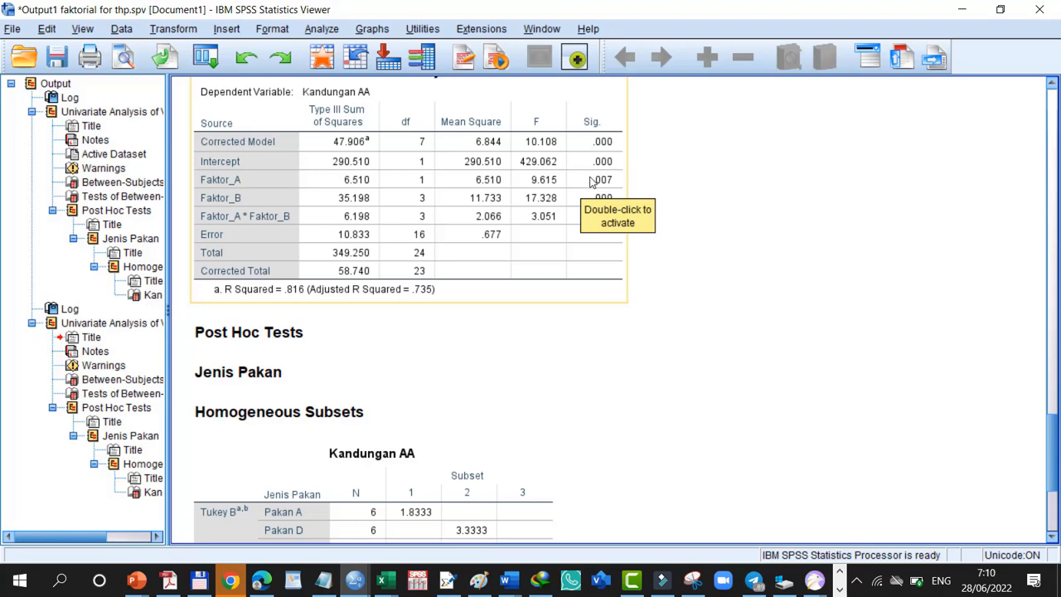
pyautogui.click(367, 365)
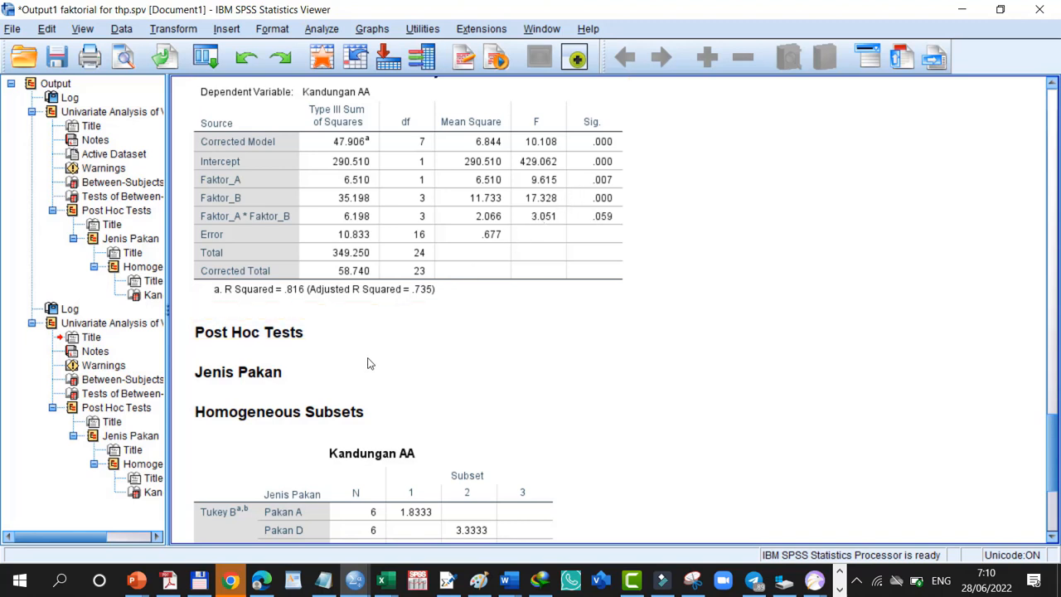
pyautogui.scroll(-5, 358, 386)
pyautogui.click(358, 385)
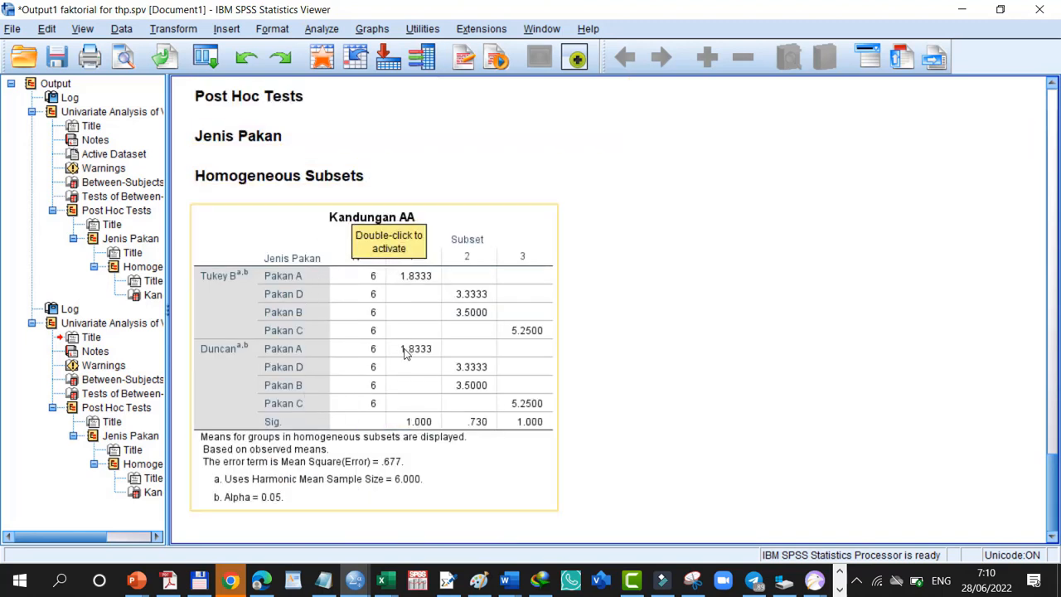
pyautogui.click(591, 343)
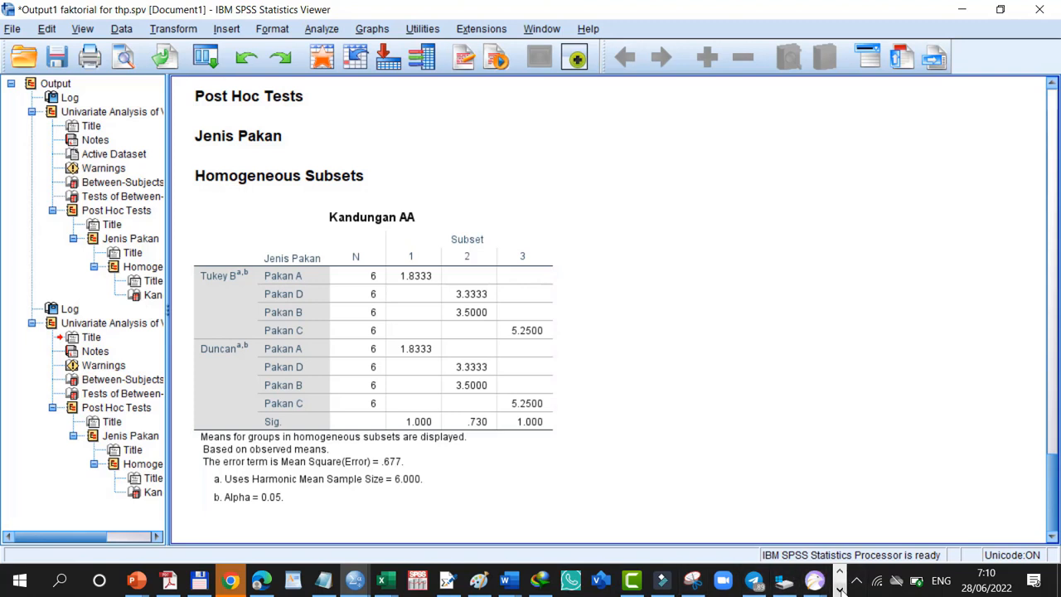
pyautogui.click(840, 590)
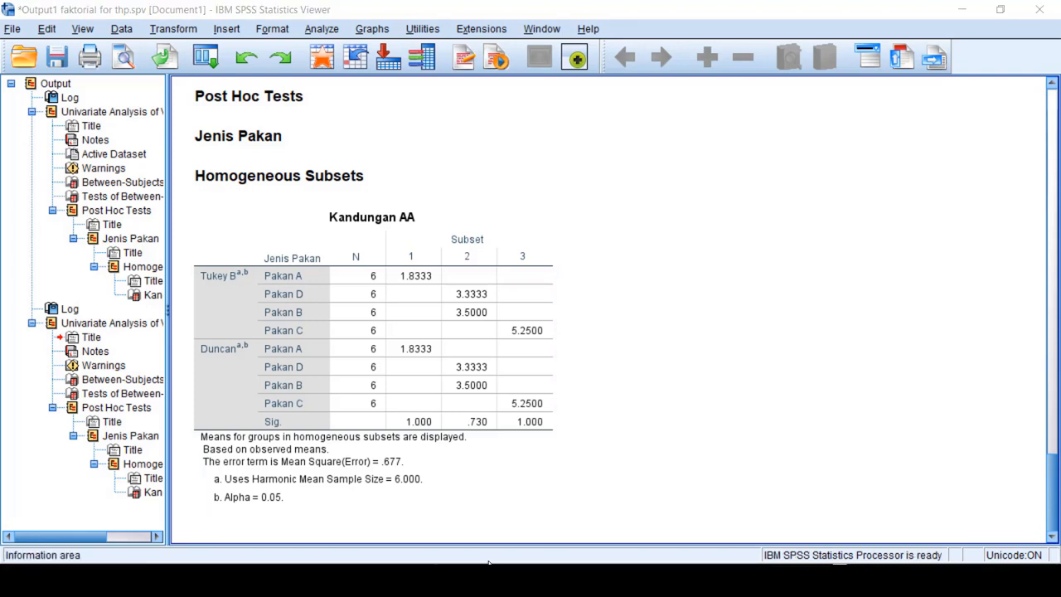